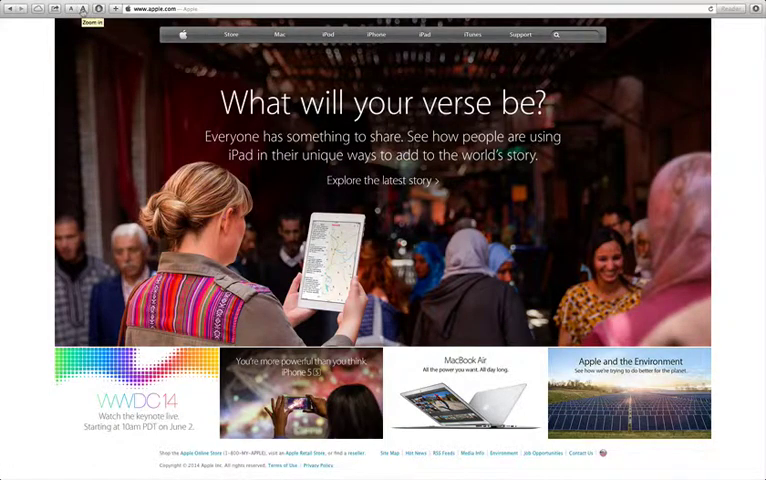
- Zoom the apple.com page in and back out, then bring up the View menu's Customize Toolbar sheet
{"action": "left_click", "coordinate": [82, 9]}
{"action": "left_click", "coordinate": [72, 9]}
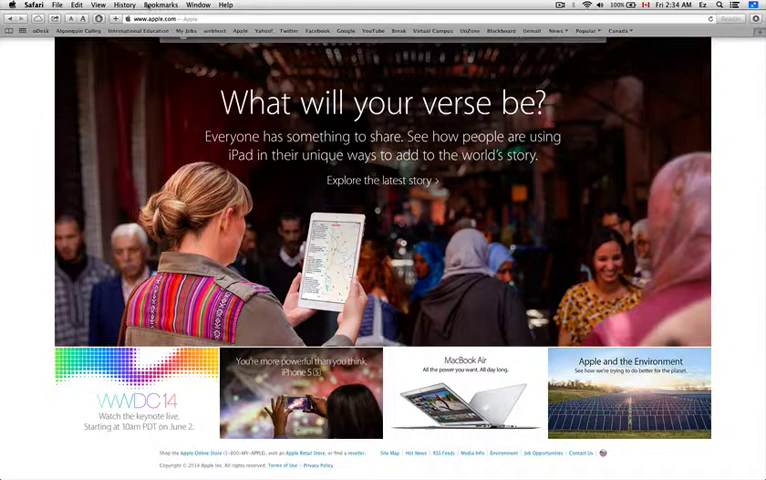
{"action": "left_click", "coordinate": [99, 5]}
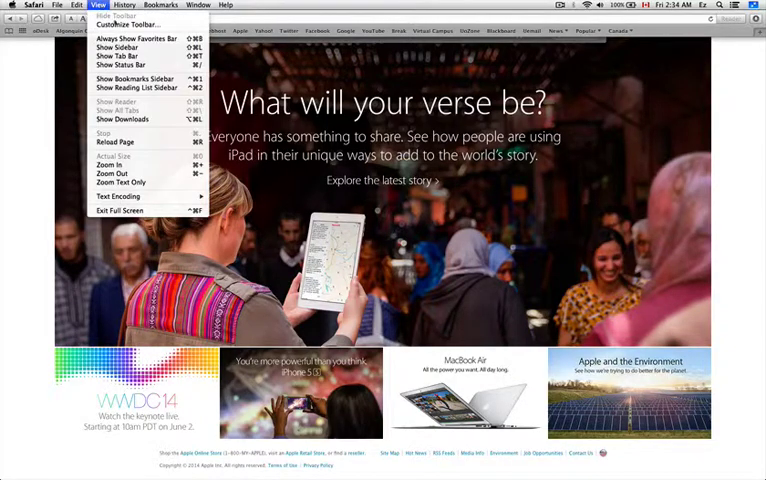
{"action": "left_click", "coordinate": [124, 24]}
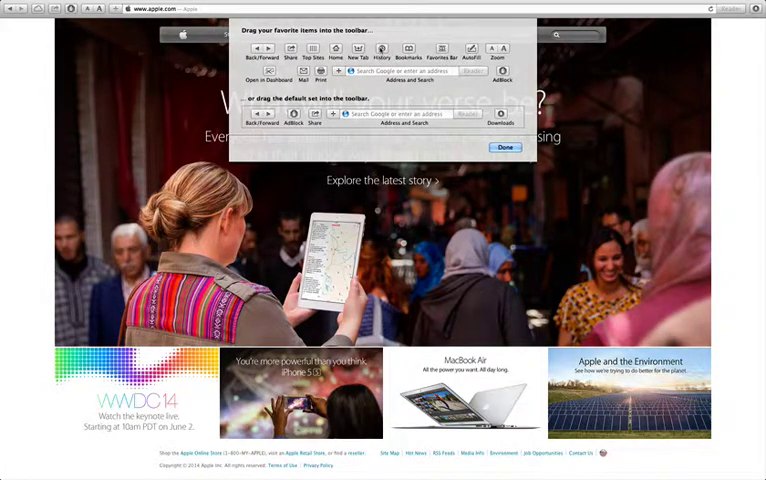
{"action": "left_click_drag", "start_coordinate": [381, 49], "coordinate": [118, 9]}
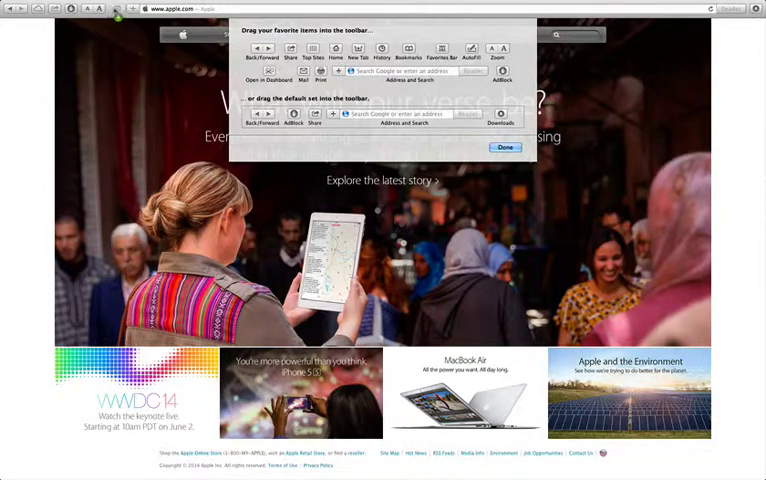
{"action": "left_click_drag", "start_coordinate": [71, 9], "coordinate": [40, 9]}
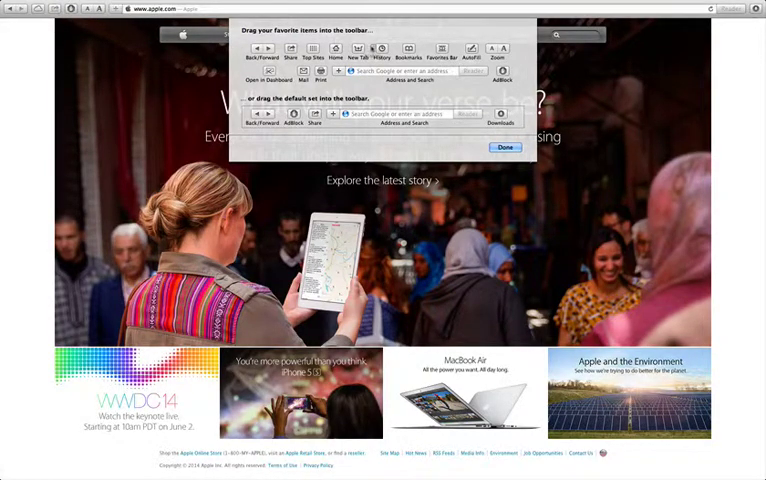